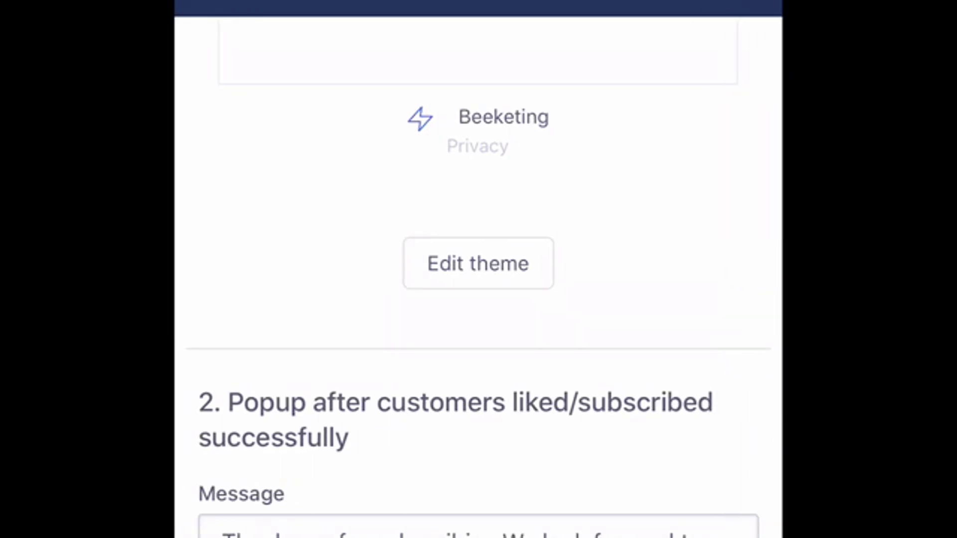
Step: Advance the coupon box setup from the popup design to the theme settings, at the Get Discount button options
scroll(480, 270, "up", 10)
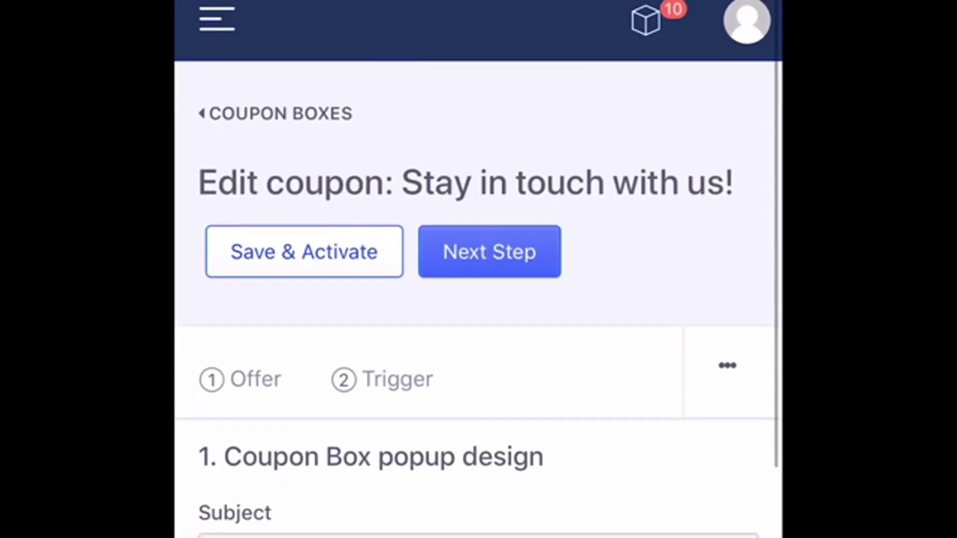
left_click(489, 250)
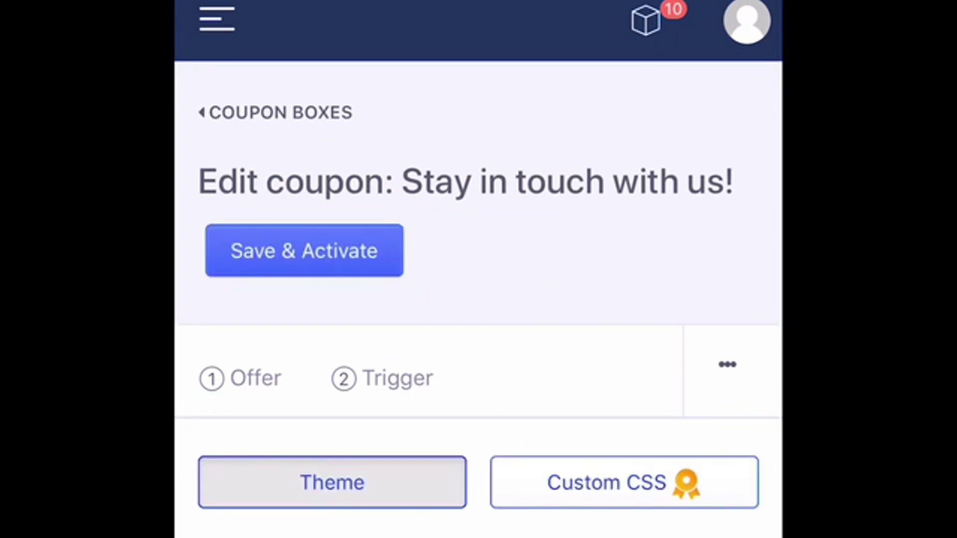
scroll(478, 279, "down", 9)
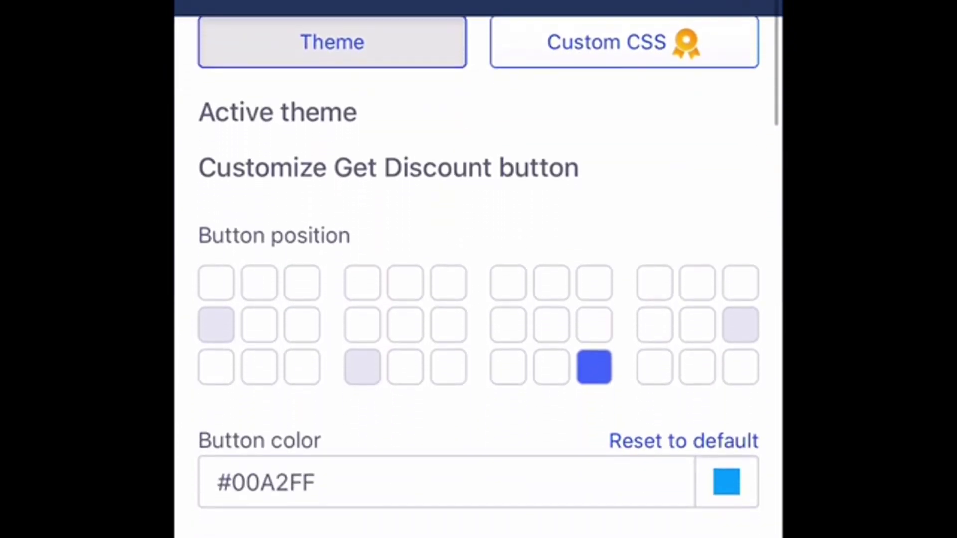
scroll(479, 279, "down", 2)
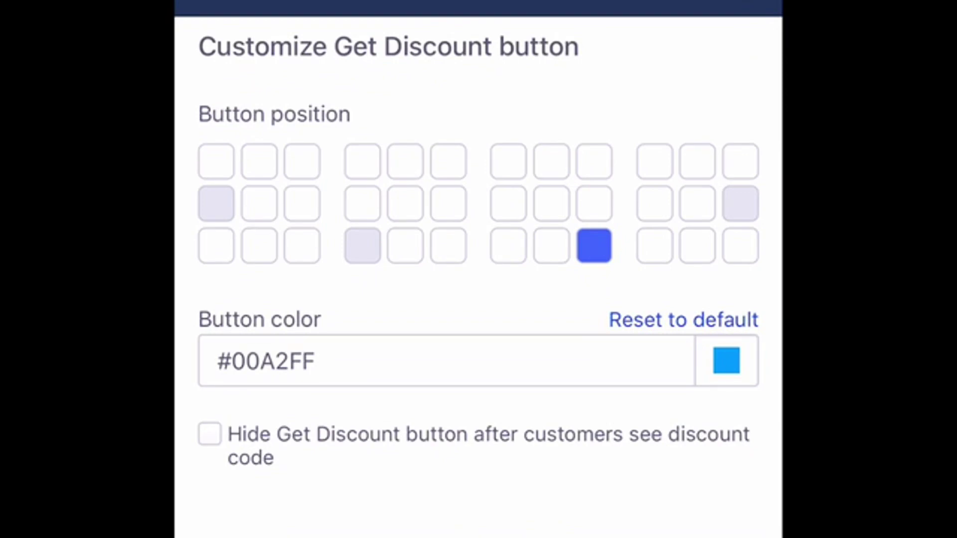
scroll(479, 280, "up", 6)
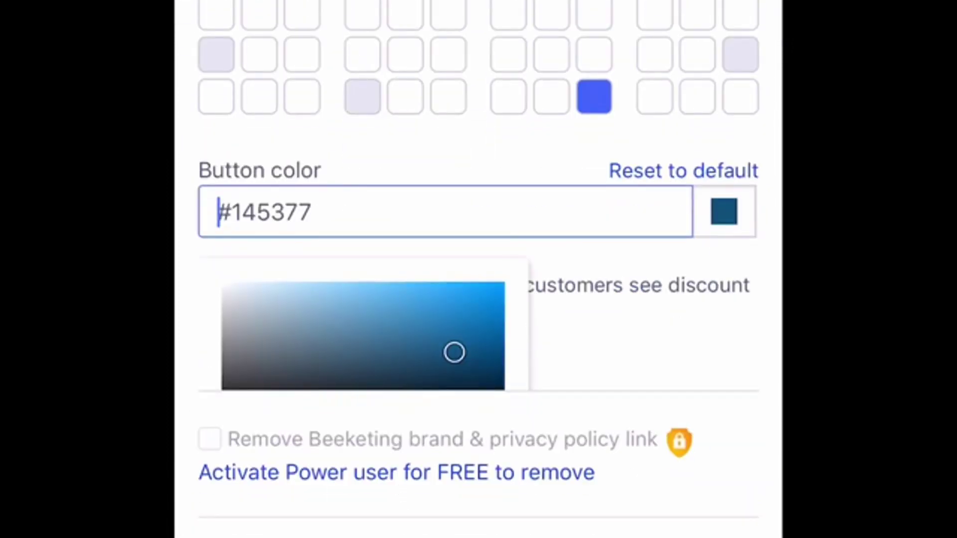
Step: Try BLACK as the Get Discount button color
left_click(312, 212)
key("BackSpace")
key("BackSpace")
key("BackSpace")
key("BackSpace")
key("BackSpace")
key("BackSpace")
key("BackSpace")
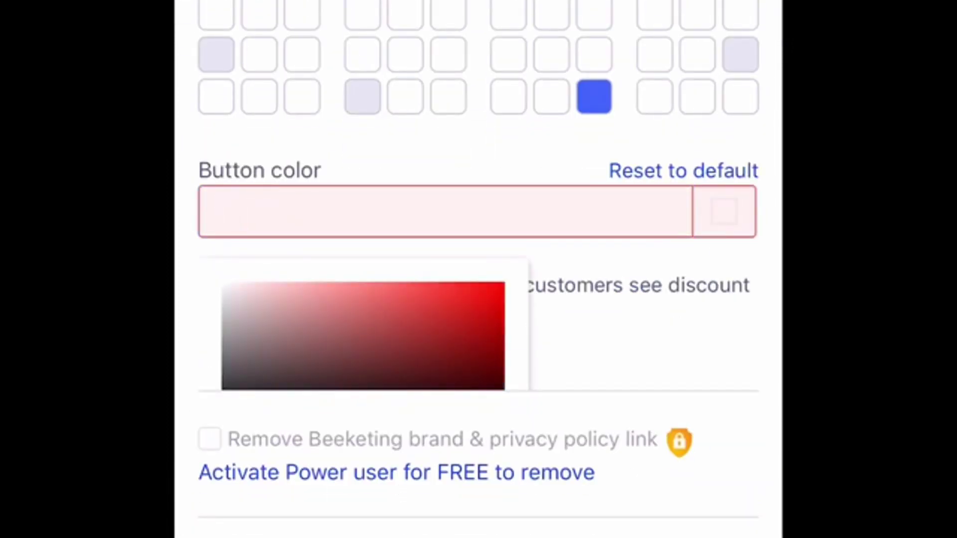
type("BLAX")
key("BackSpace")
type("CK")
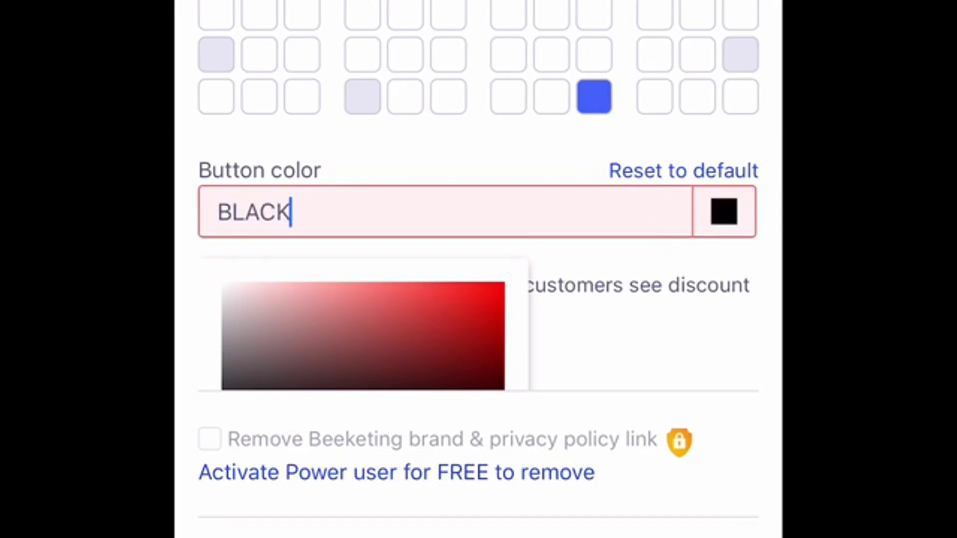
Step: Try PINK as the Get Discount button color and clear the value
key("ctrl+a")
type("PINK")
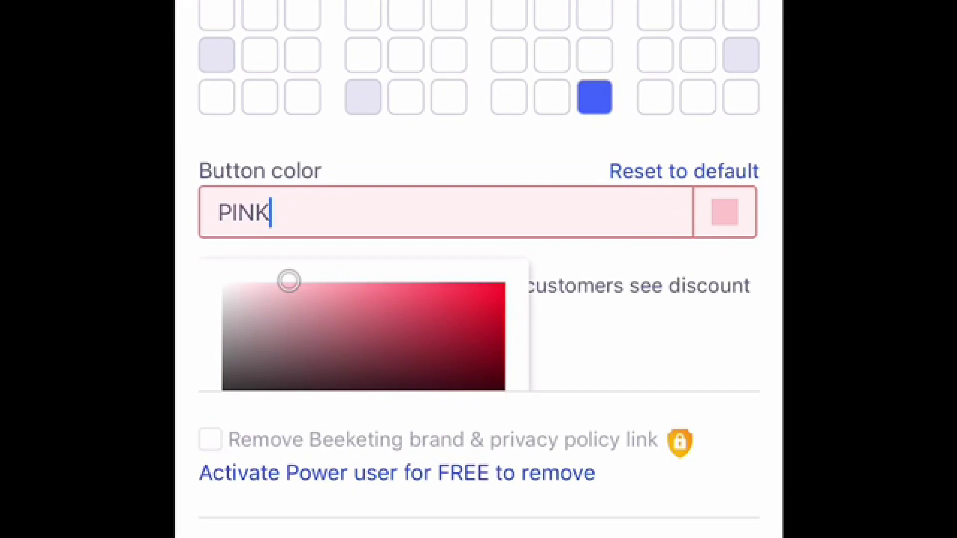
key("BackSpace")
key("BackSpace")
key("BackSpace")
key("BackSpace")
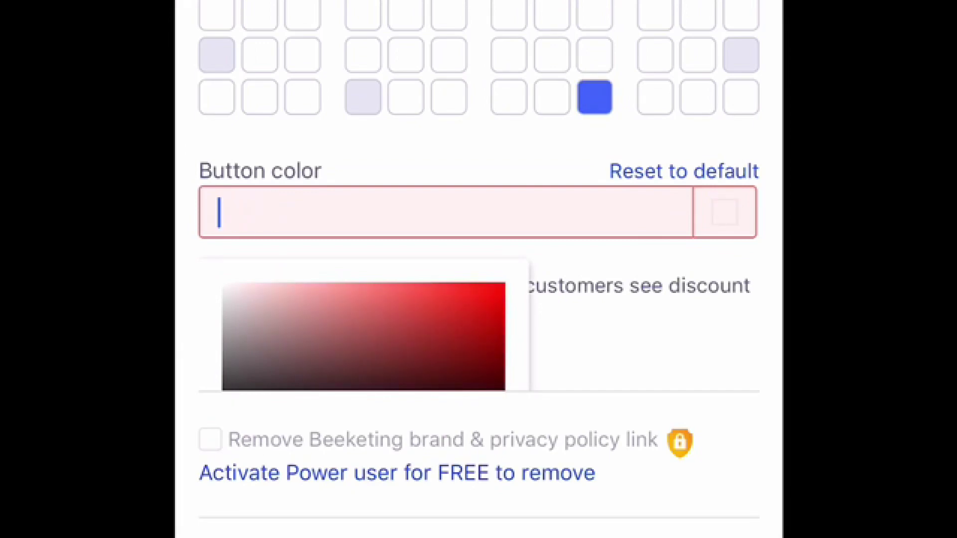
Step: Set the Get Discount button color to GREEN
type("GRWW")
key("BackSpace")
key("BackSpace")
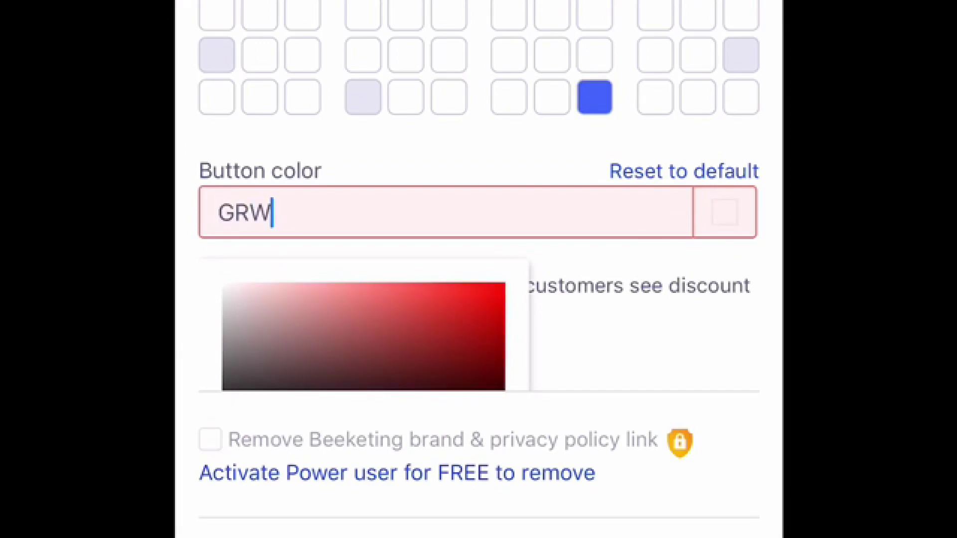
type("EEN")
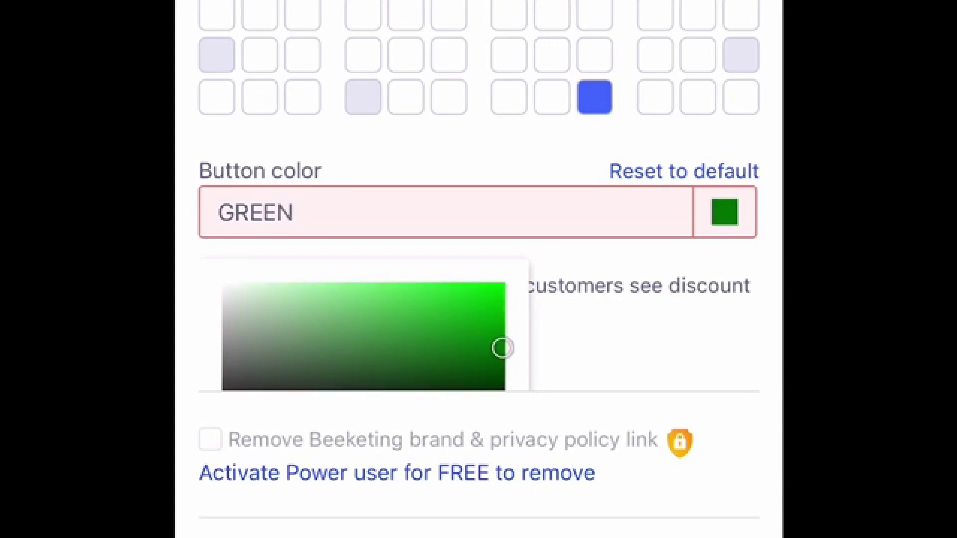
Step: Examine the Customizable Themes and Holiday Themes for the coupon box, and return to the Get Discount button's position and color settings
scroll(479, 279, "down", 8)
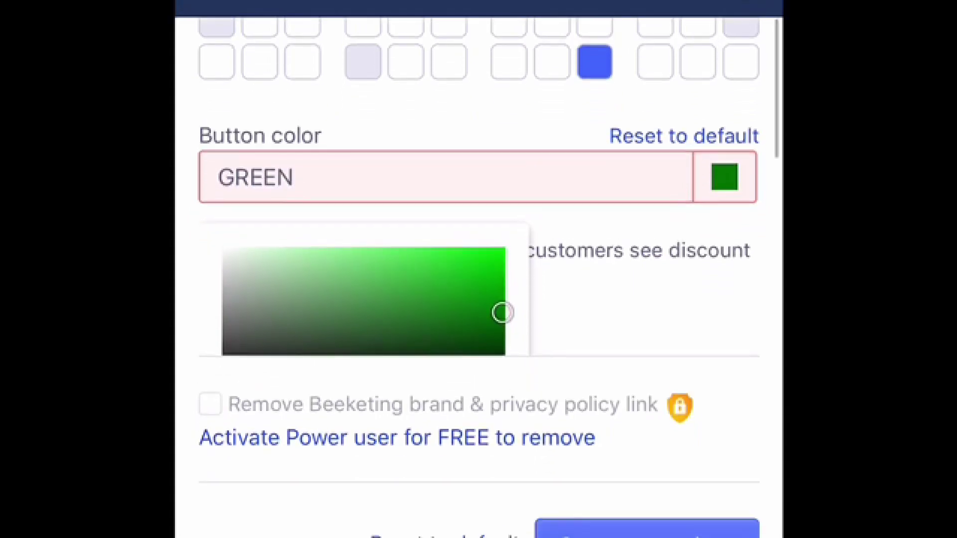
scroll(479, 279, "down", 4)
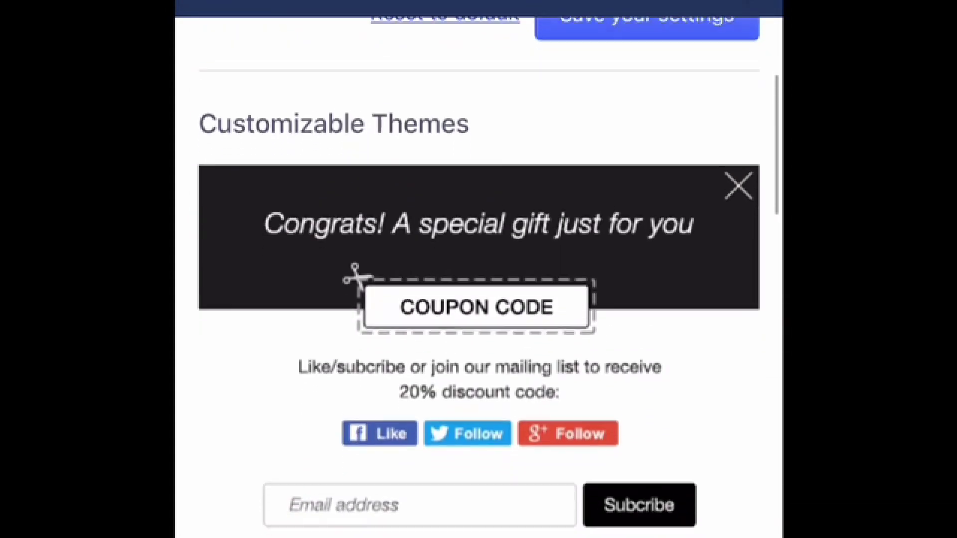
scroll(479, 278, "up", 8)
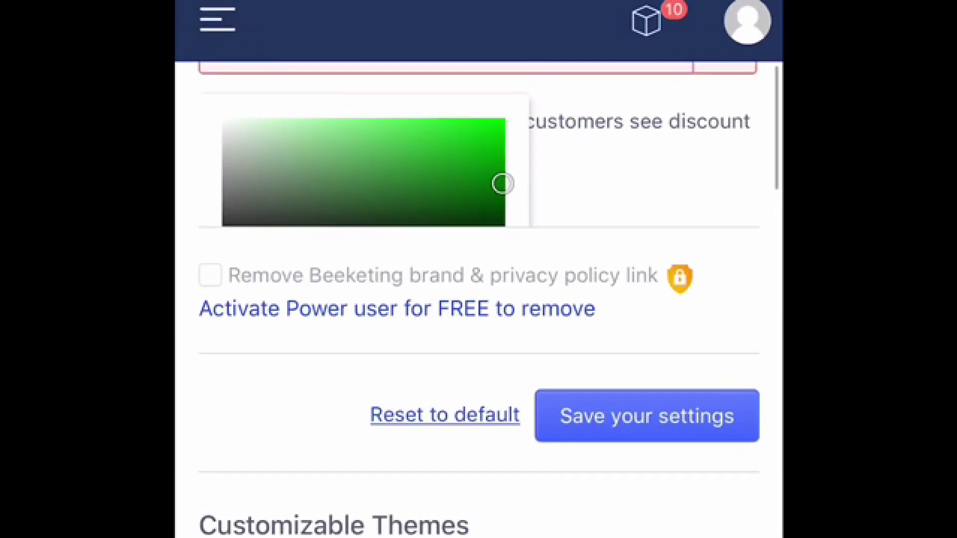
scroll(478, 278, "down", 15)
scroll(478, 279, "down", 15)
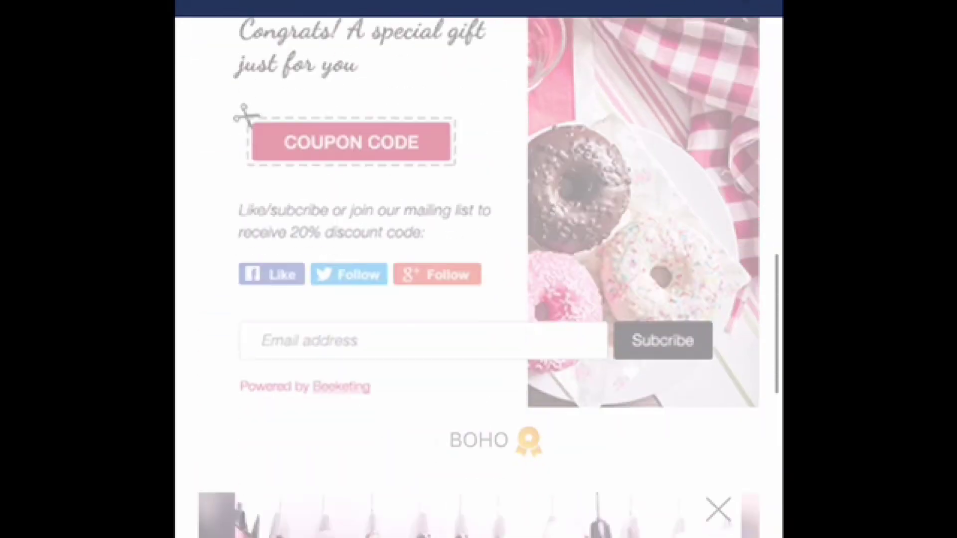
scroll(480, 279, "down", 12)
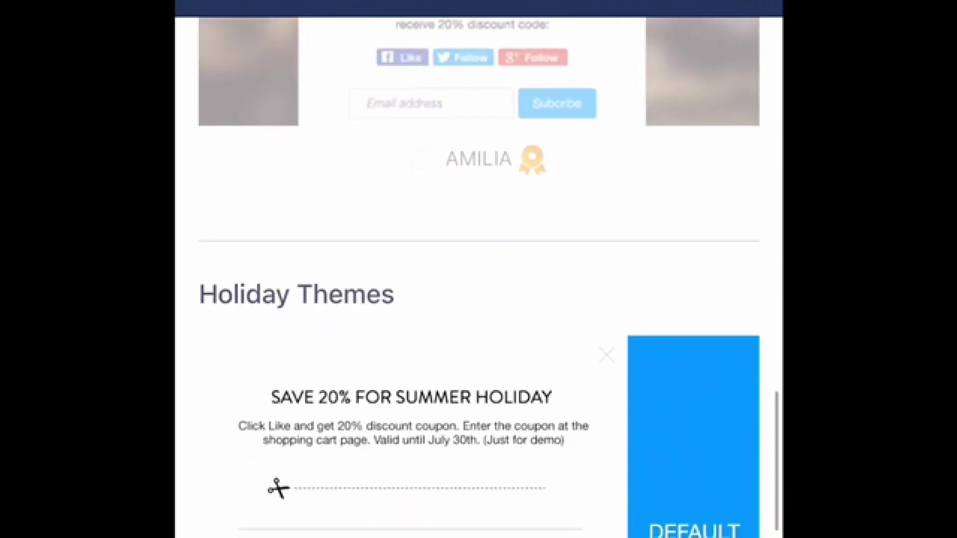
scroll(479, 278, "down", 15)
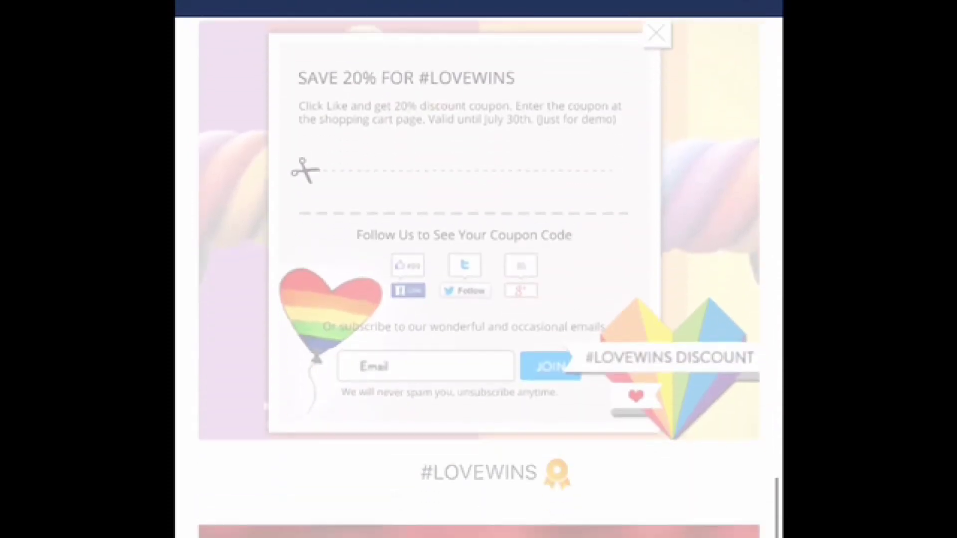
scroll(479, 279, "down", 15)
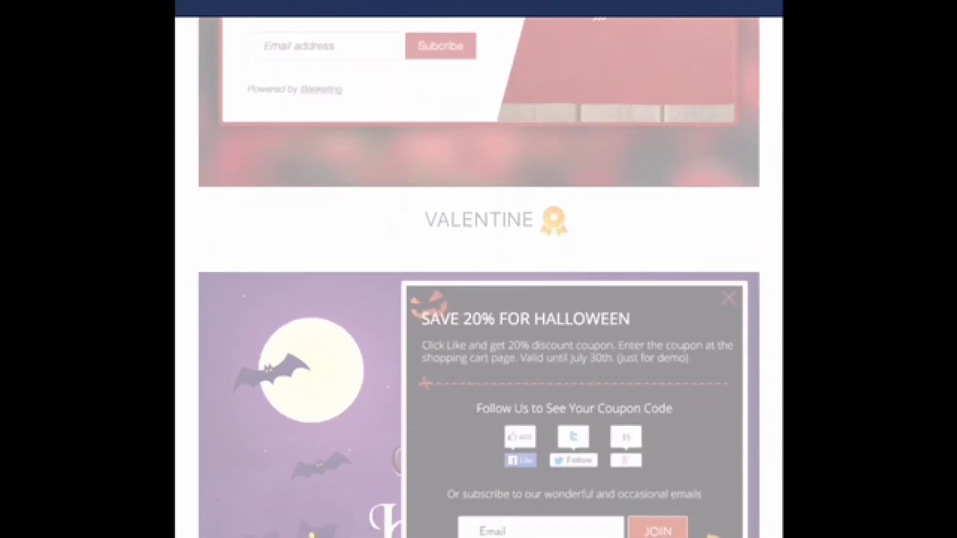
scroll(479, 279, "down", 4)
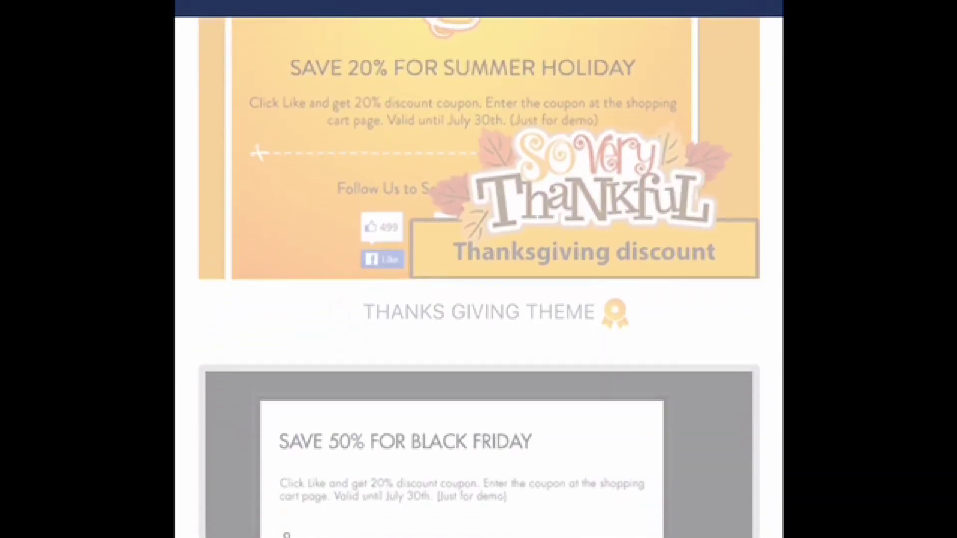
scroll(479, 279, "up", 12)
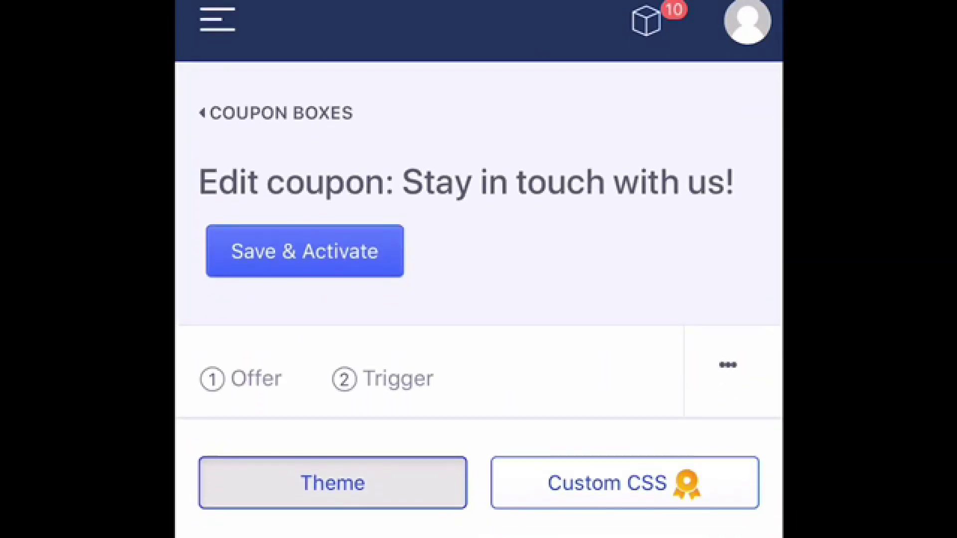
scroll(479, 299, "down", 3)
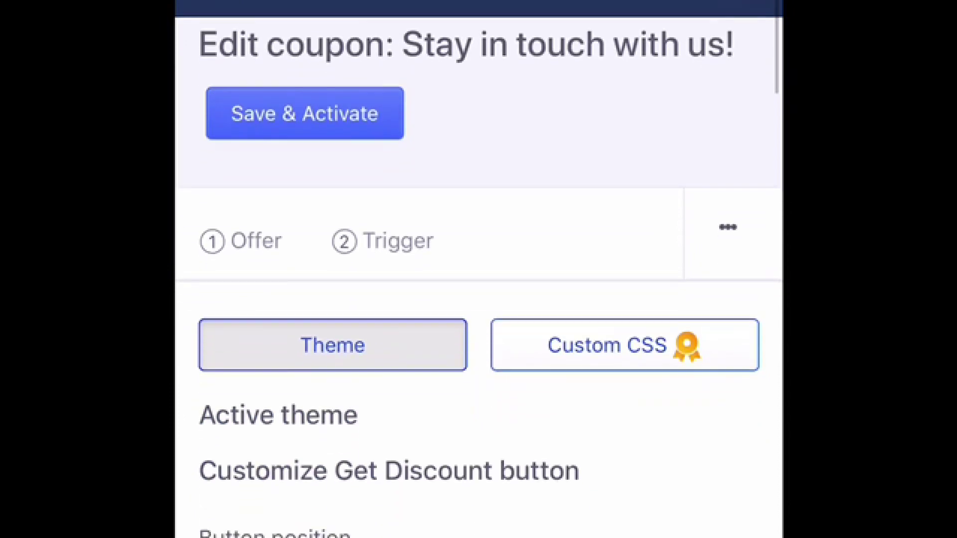
scroll(478, 300, "down", 4)
scroll(478, 299, "down", 7)
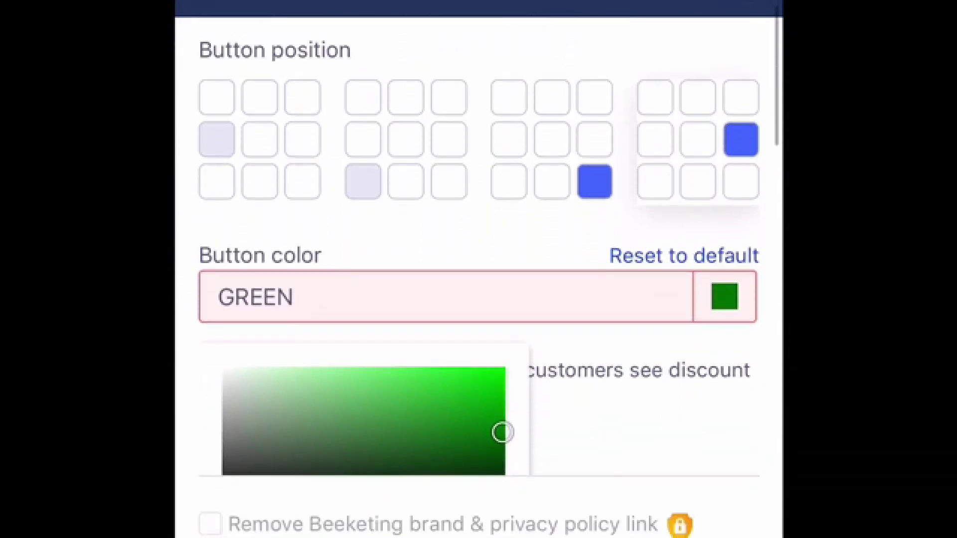